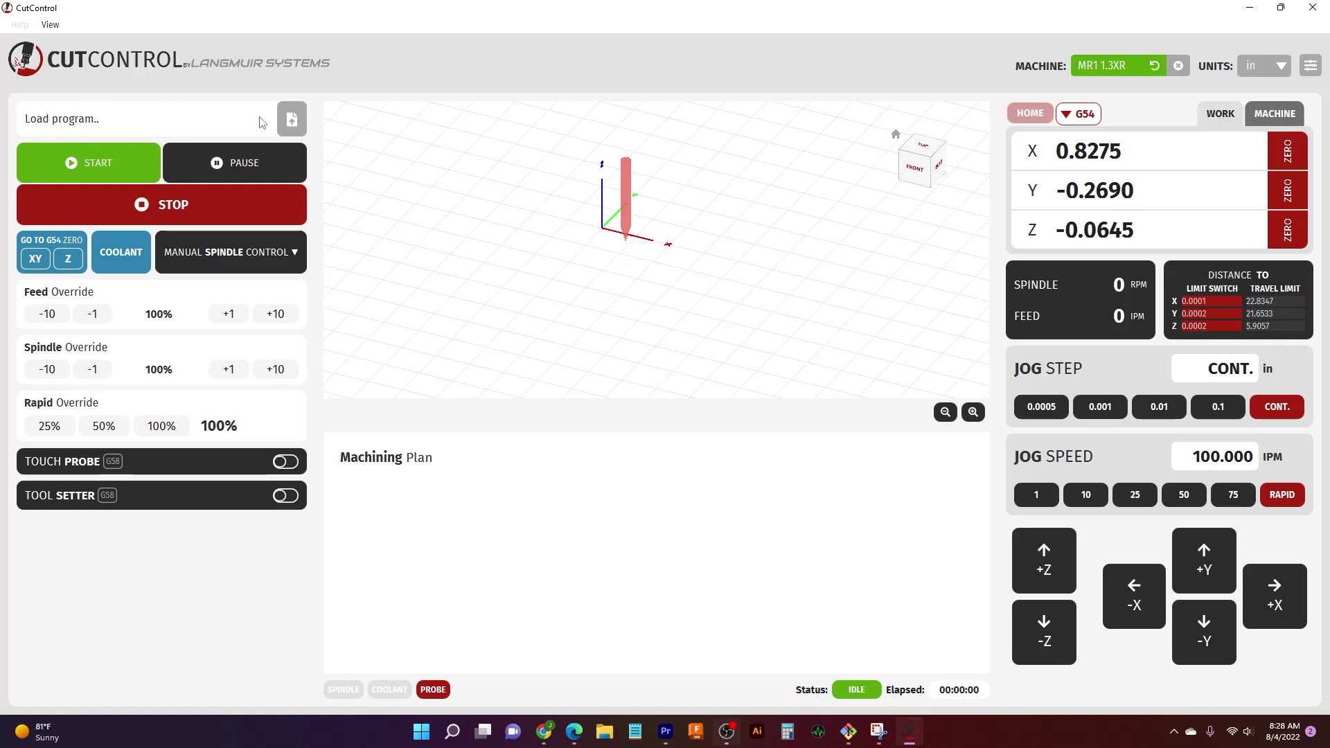
# Step: Bring up the Open dialog to load a G-code program file
pyautogui.click(295, 123)
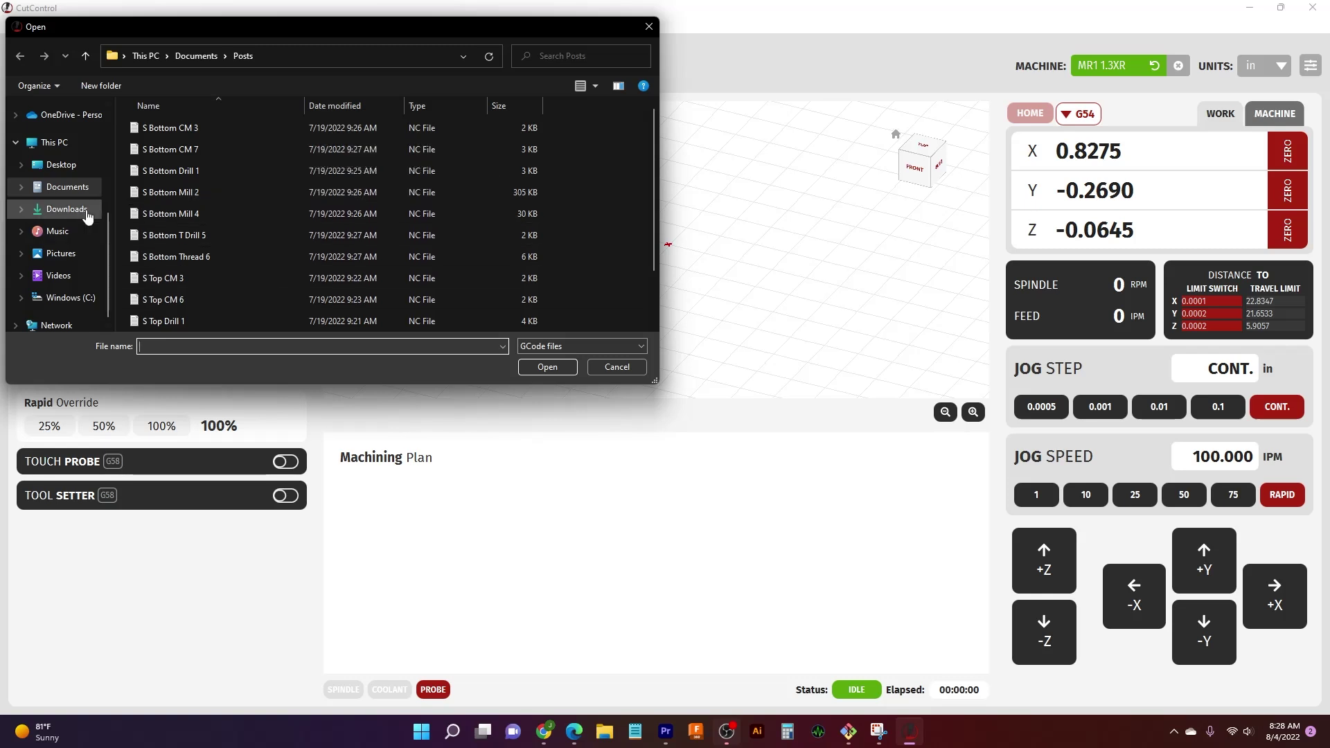
# Step: Load S Bottom Mill 2.nc from This PC > Documents > Posts
pyautogui.click(147, 56)
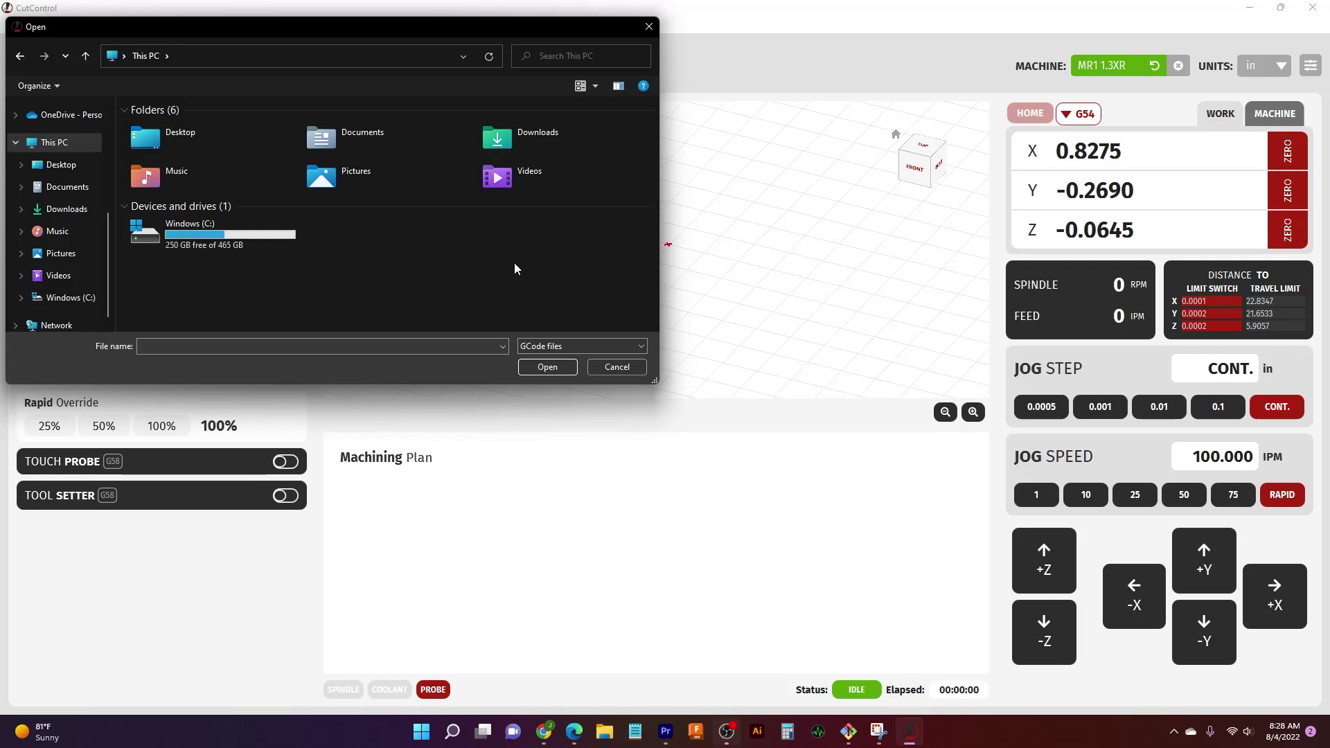
pyautogui.doubleClick(350, 143)
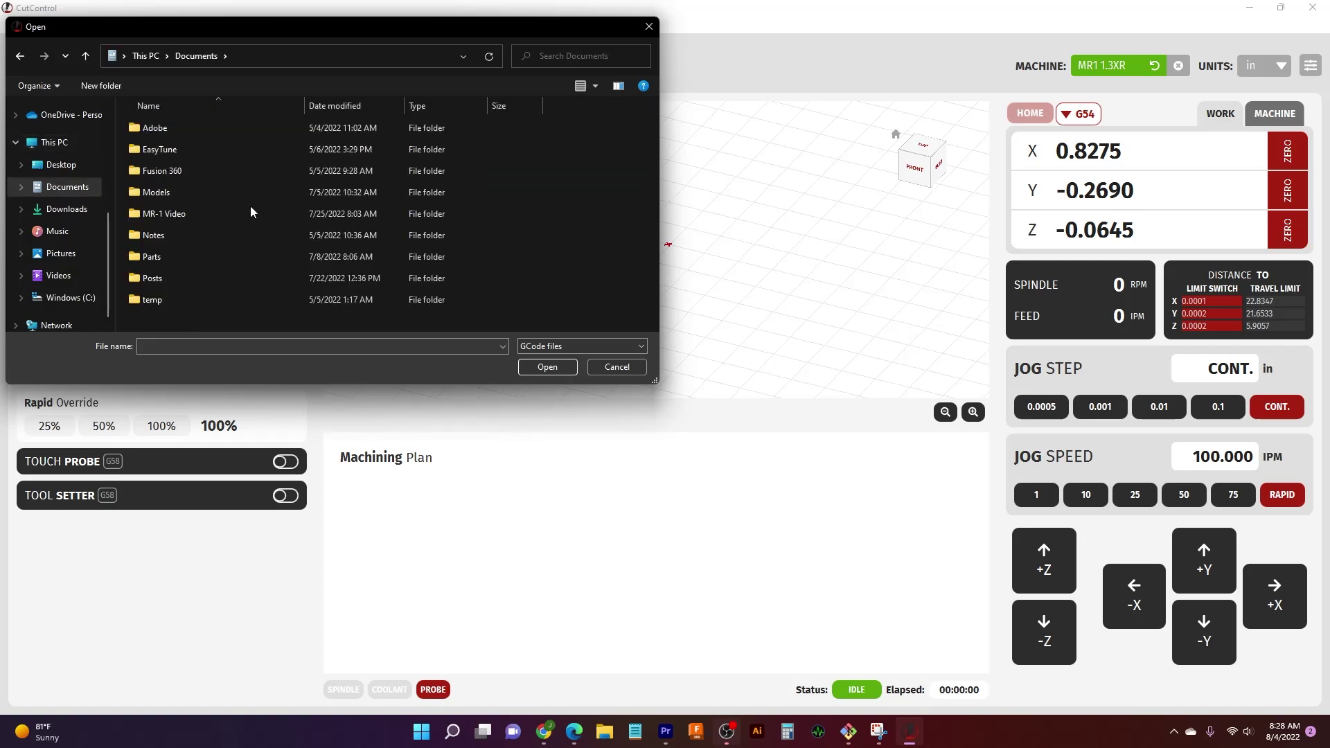
pyautogui.doubleClick(194, 275)
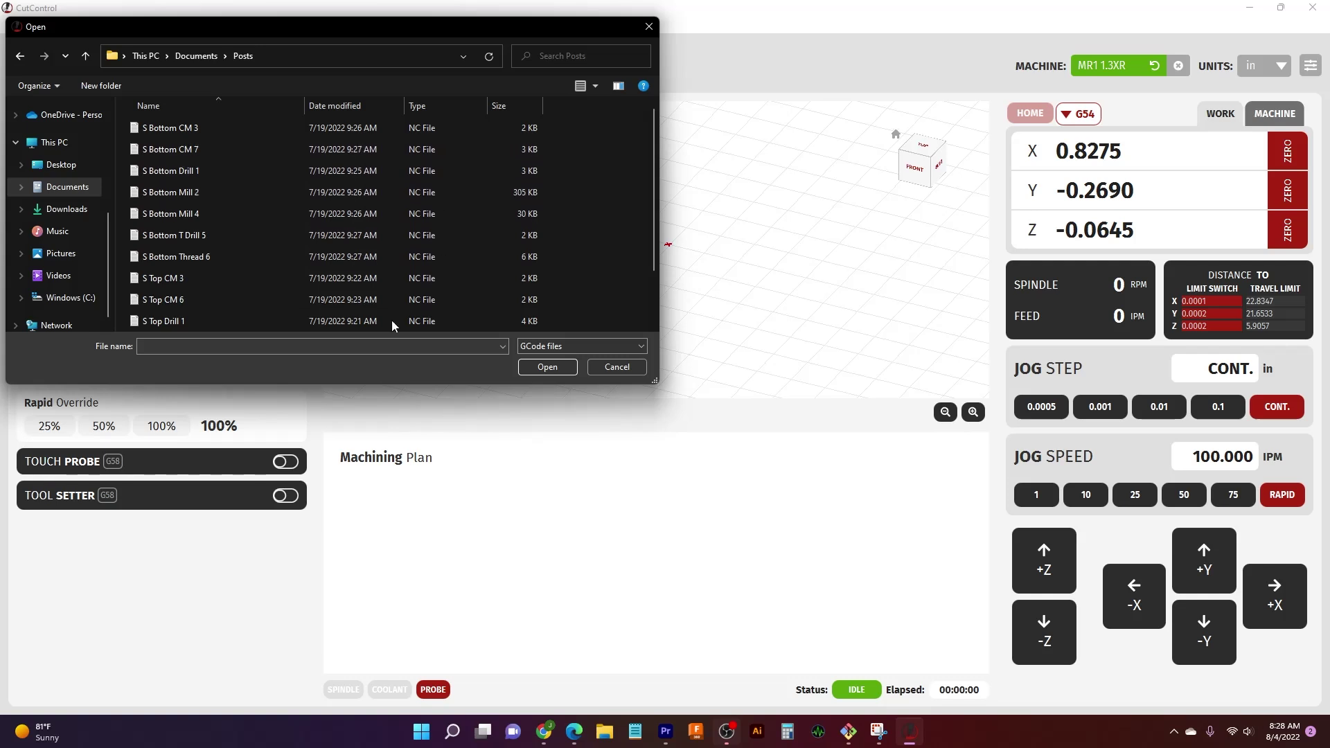
pyautogui.scroll(-1, 264, 198)
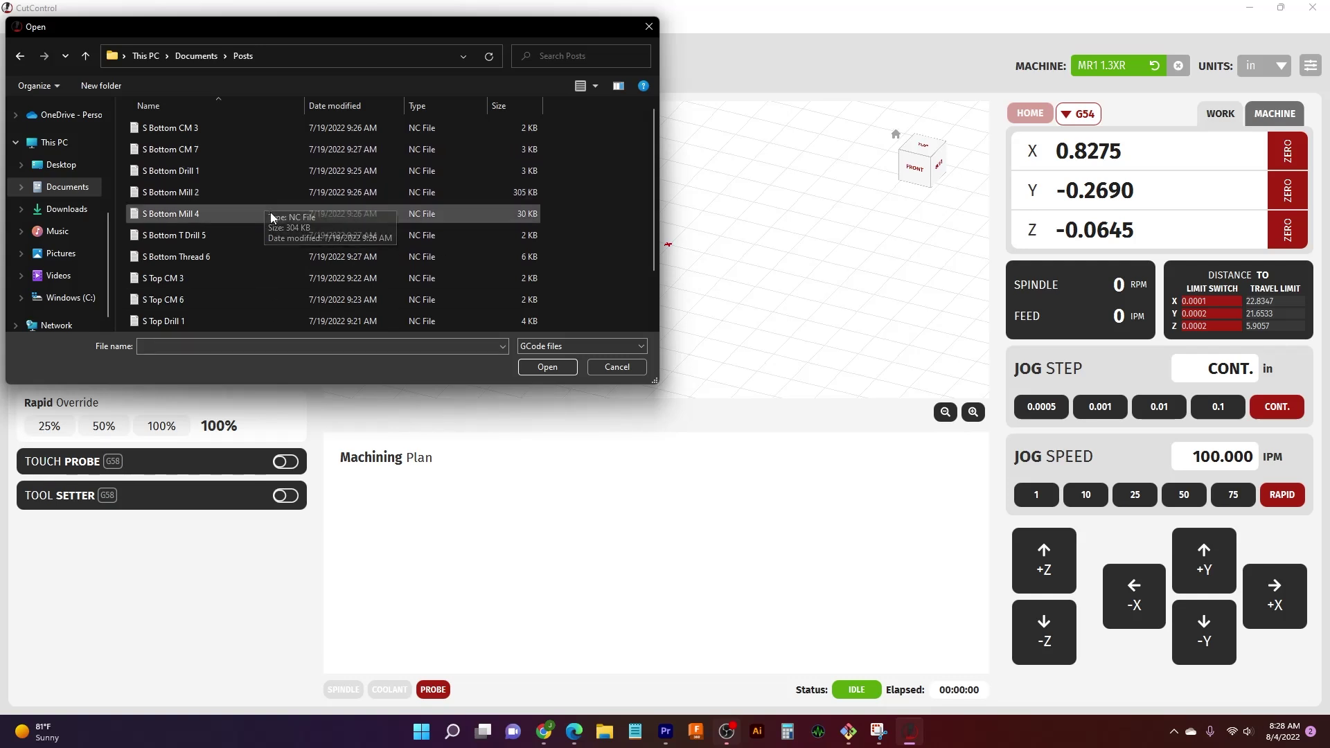
pyautogui.scroll(1, 273, 236)
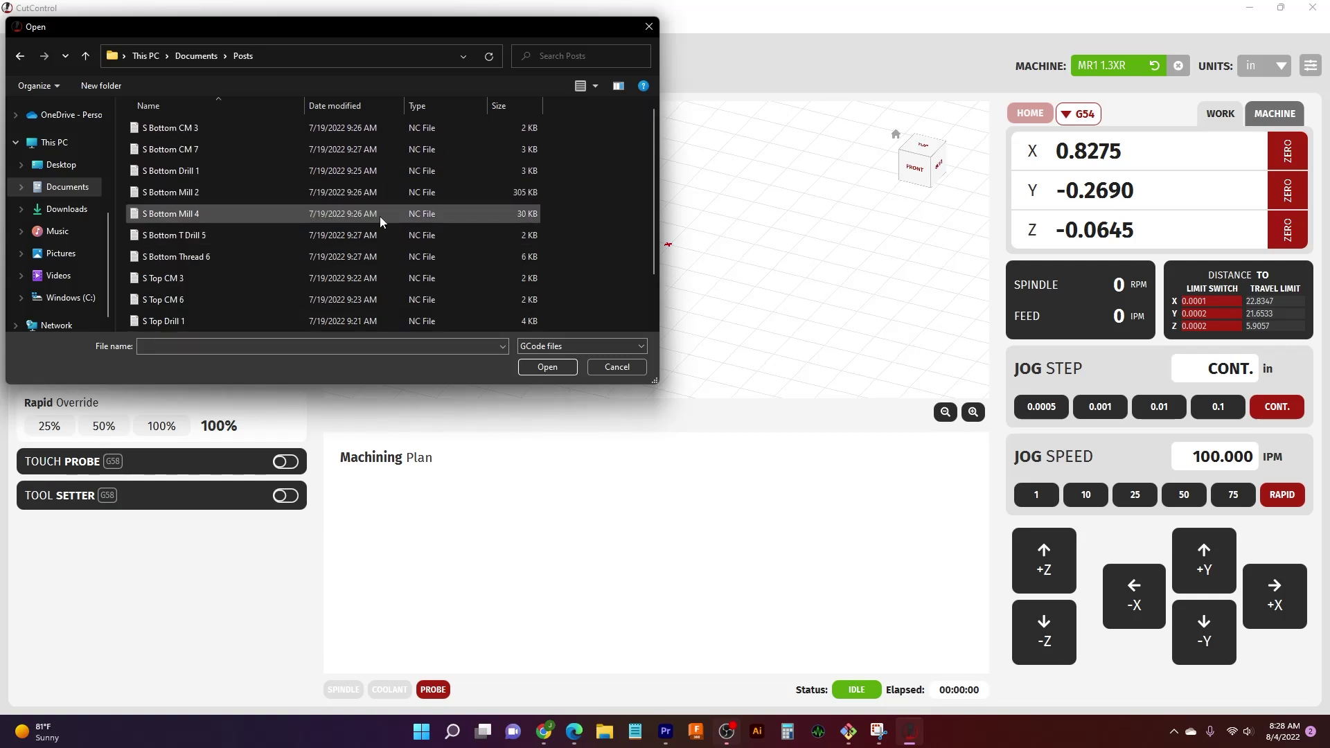
pyautogui.doubleClick(276, 196)
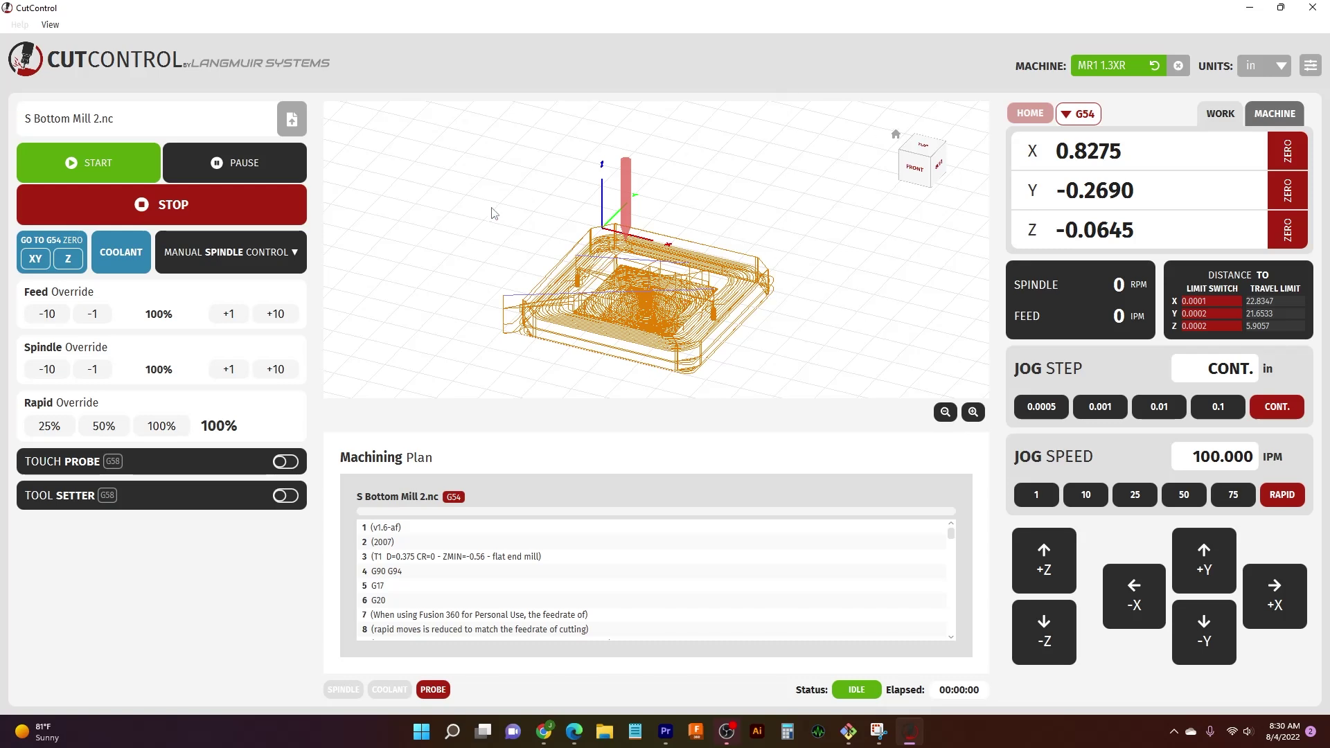
# Step: Let the program check finish, then inspect the orange toolpath and Machining Plan lines
pyautogui.scroll(1, 723, 319)
# Step: Jog the tool -X and +Y to X -1.0705, Y 0.4870, keeping work offset G54
pyautogui.scroll(1, 833, 315)
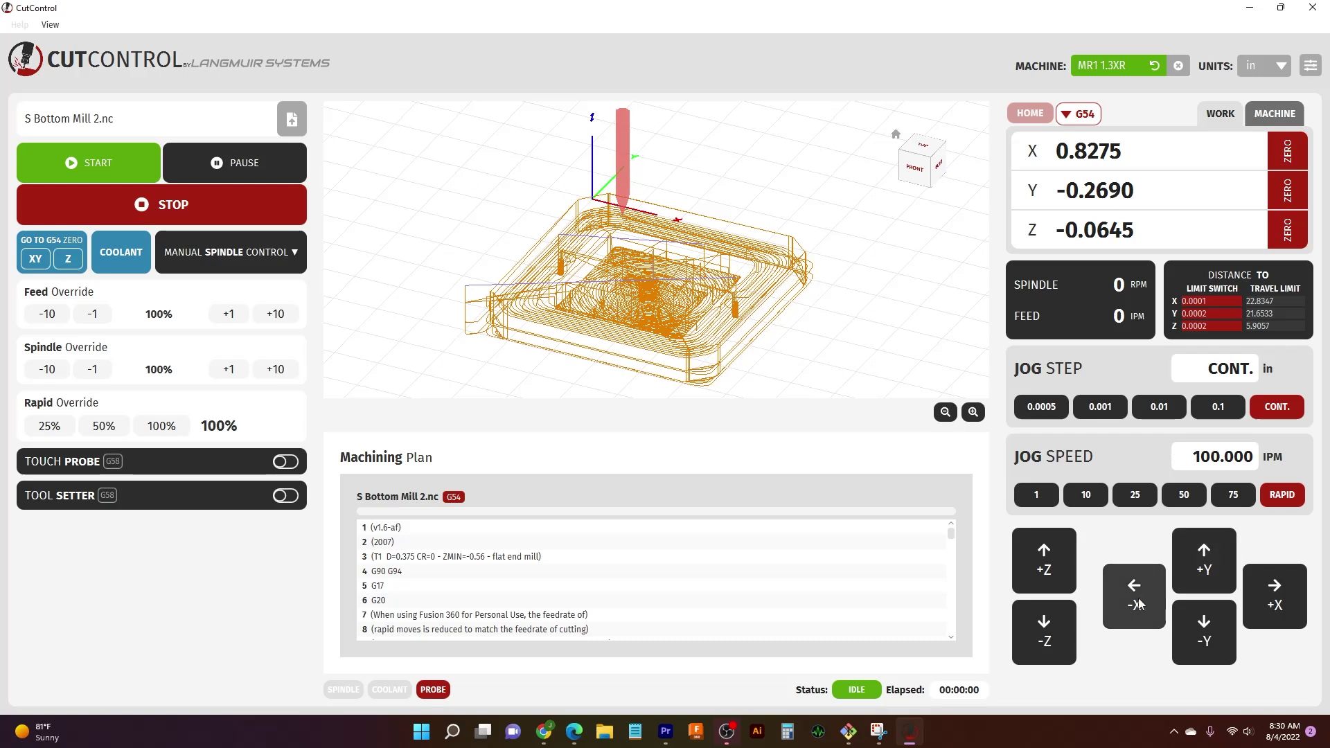
pyautogui.moveTo(1139, 604); pyautogui.dragTo(1139, 604)
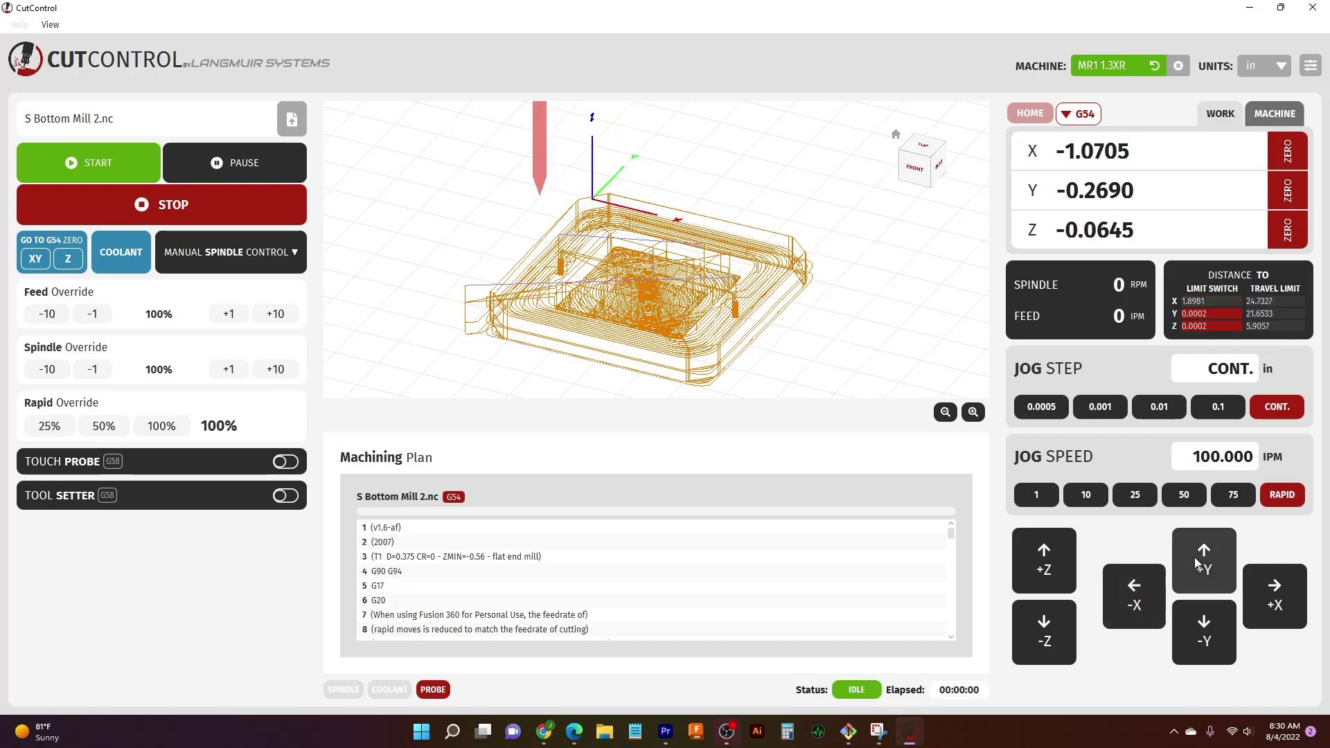
pyautogui.moveTo(1196, 564); pyautogui.dragTo(1197, 564)
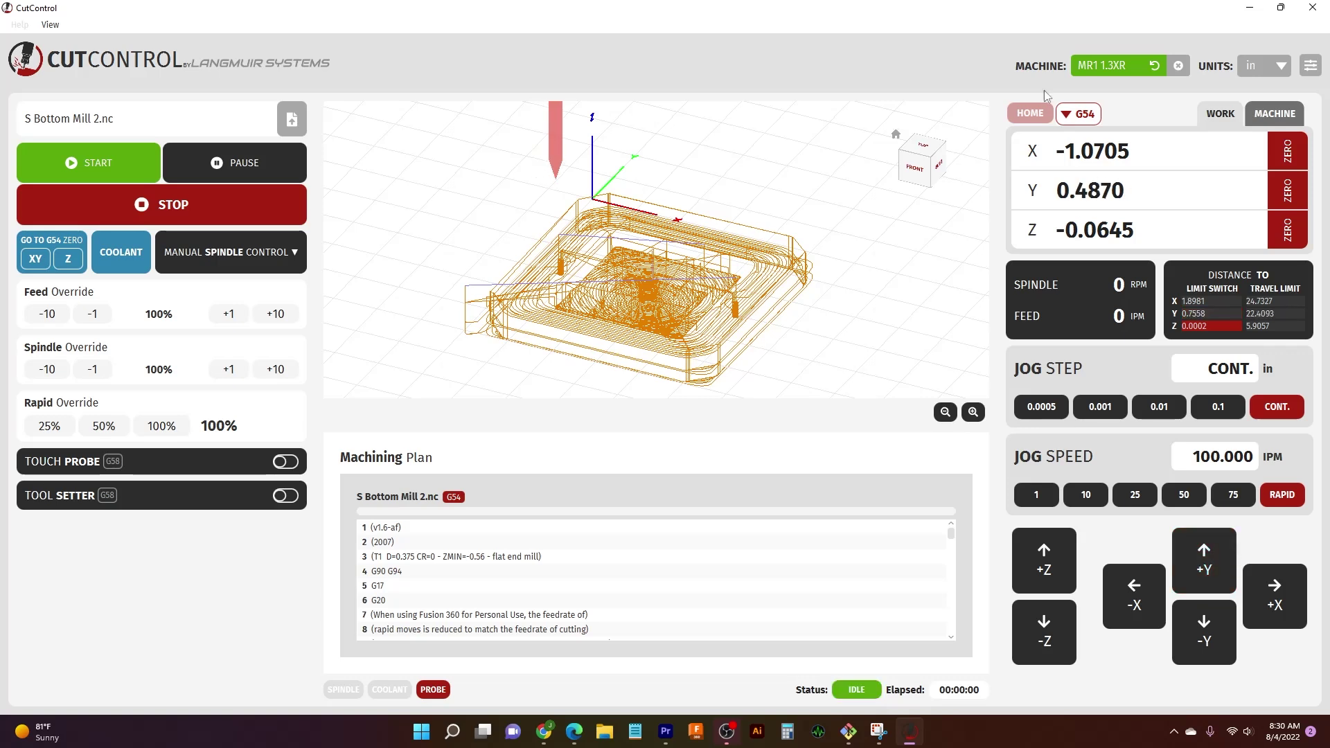
pyautogui.click(1078, 117)
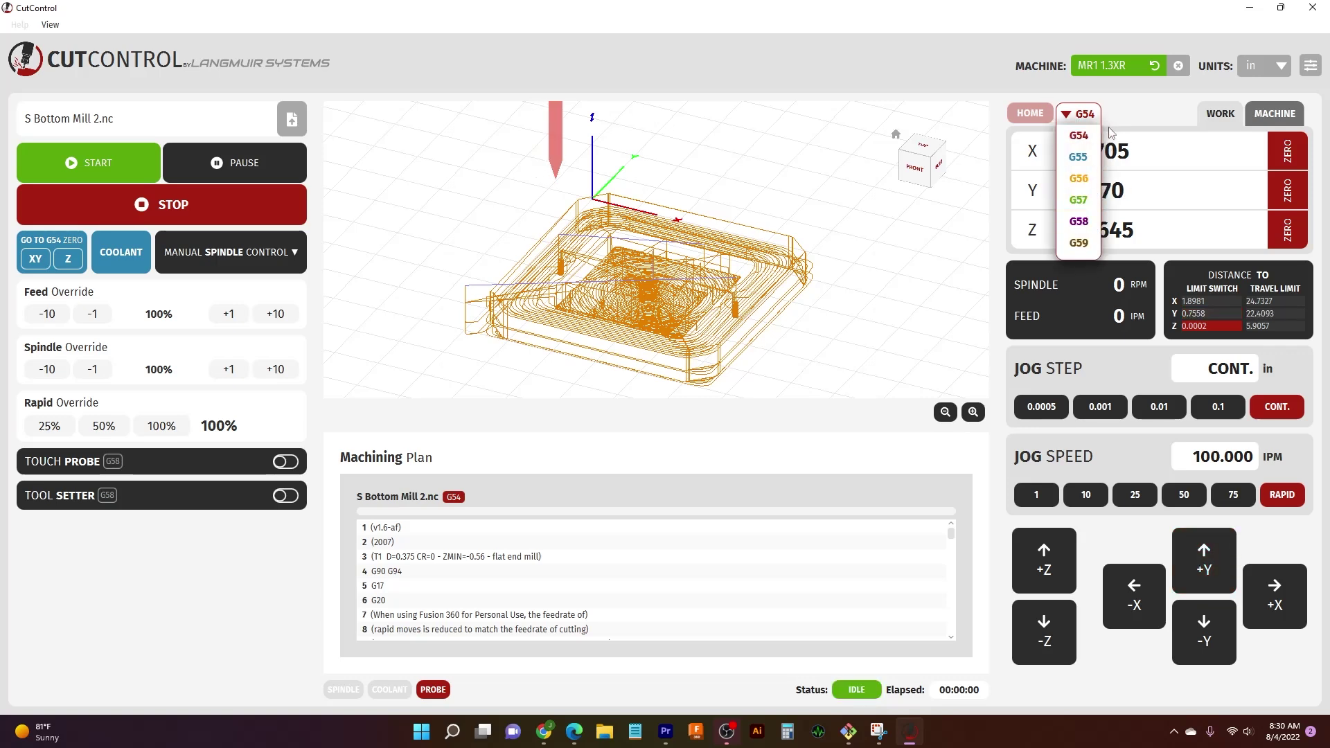
pyautogui.click(1126, 109)
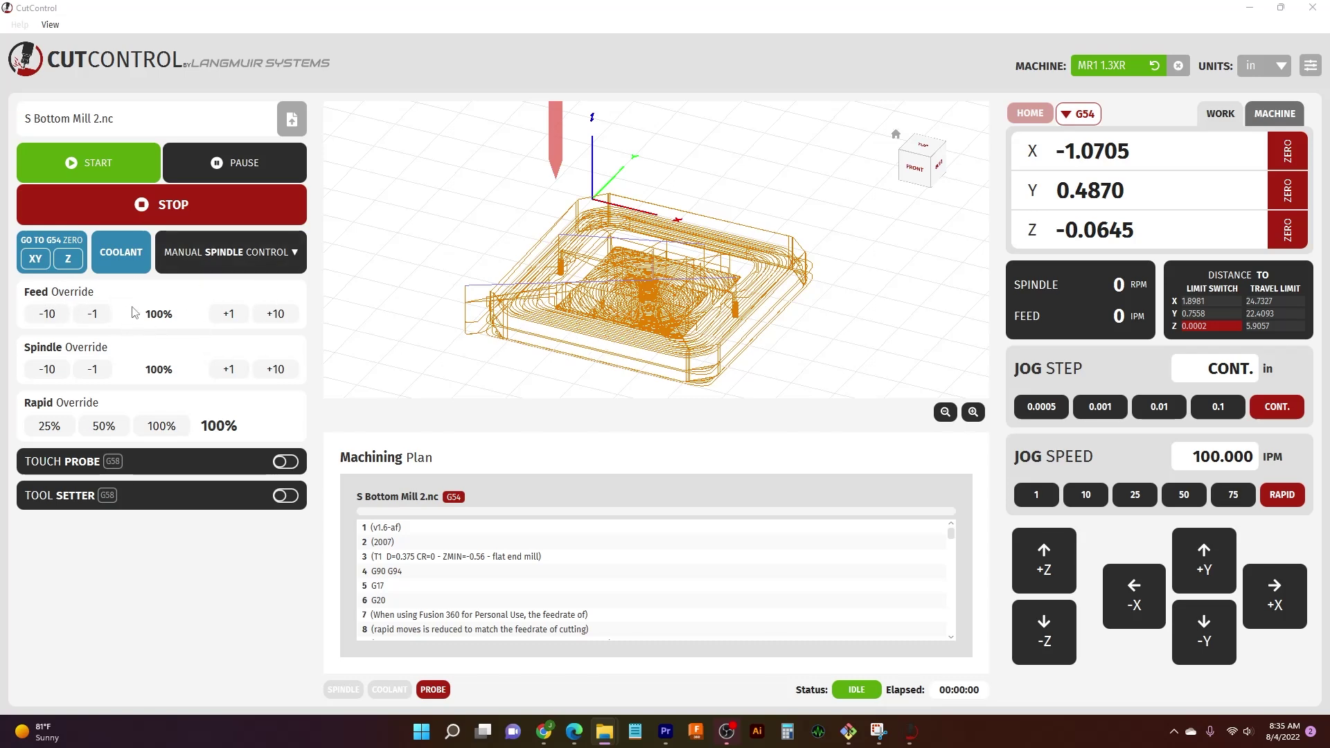
pyautogui.click(49, 315)
pyautogui.click(48, 314)
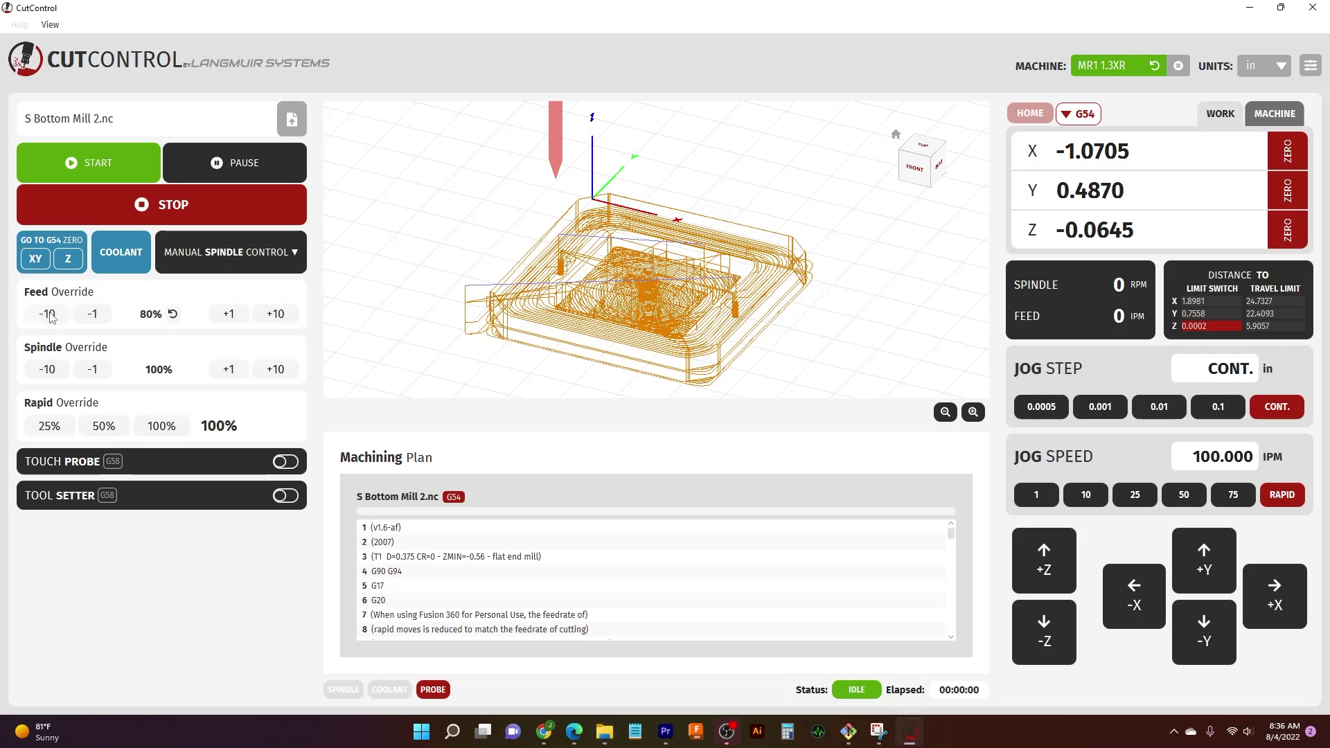
pyautogui.click(279, 315)
pyautogui.click(279, 315)
pyautogui.click(280, 315)
pyautogui.click(280, 315)
pyautogui.click(175, 314)
pyautogui.click(93, 315)
pyautogui.click(93, 314)
pyautogui.click(93, 315)
pyautogui.click(173, 314)
pyautogui.click(115, 425)
pyautogui.click(40, 429)
pyautogui.click(151, 427)
# Step: Zoom into the toolpath and centre the part to show pocket passes and contour rings
pyautogui.scroll(1, 651, 363)
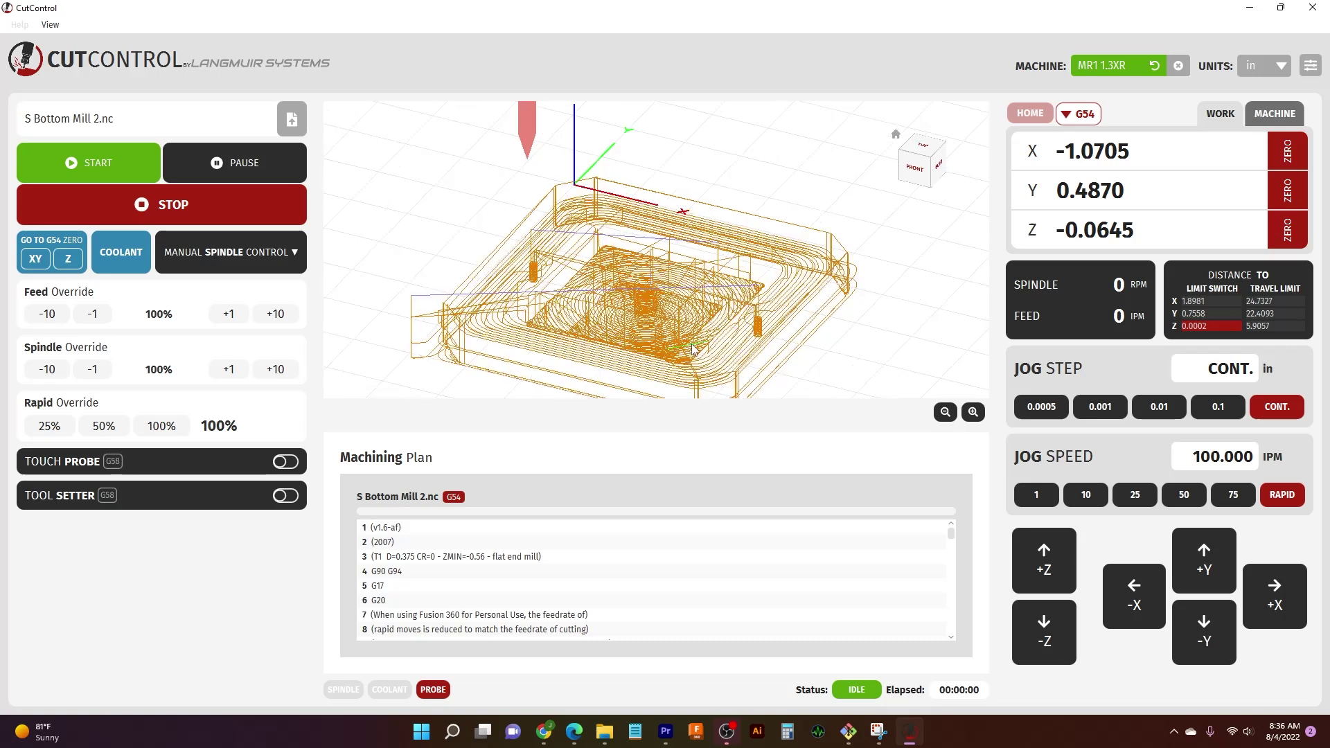
pyautogui.scroll(1, 842, 334)
pyautogui.moveTo(844, 336); pyautogui.dragTo(834, 275, button='right')
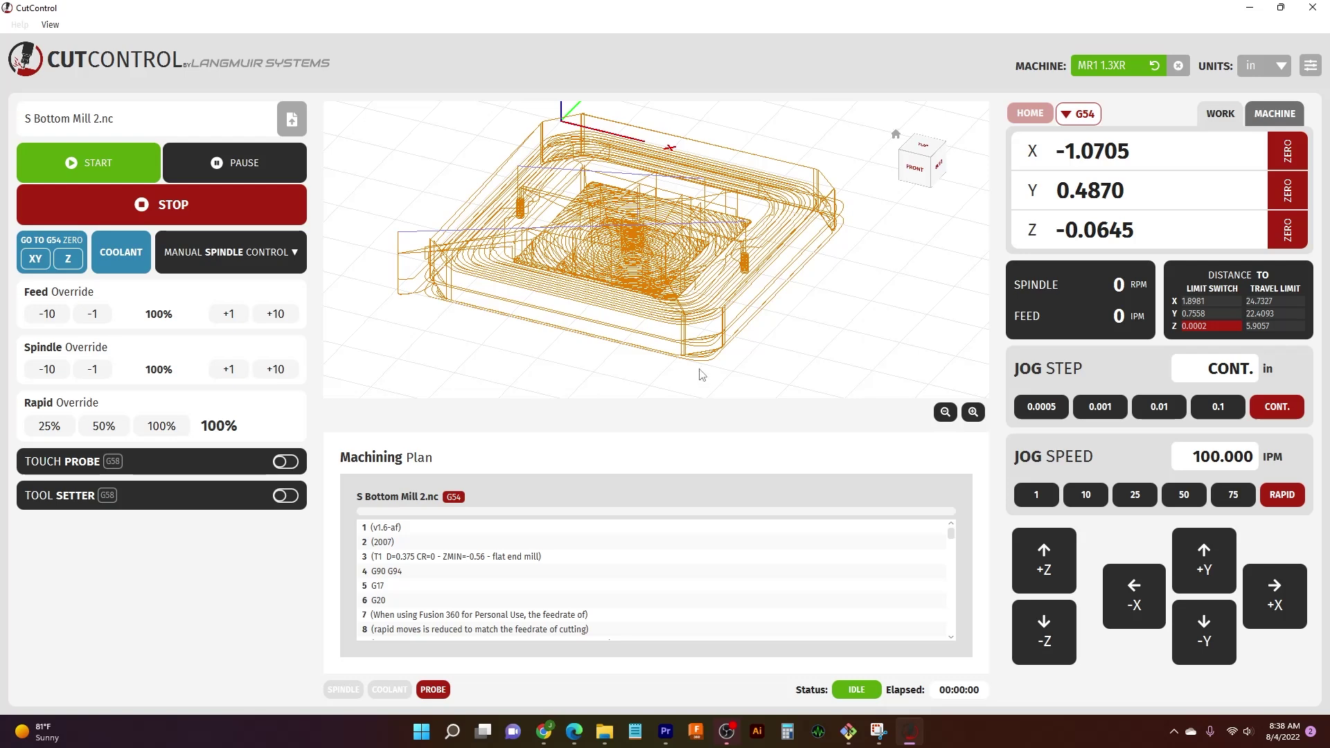
# Step: Zoom out and shift the view up so the tool and origin axes appear
pyautogui.scroll(-5, 859, 277)
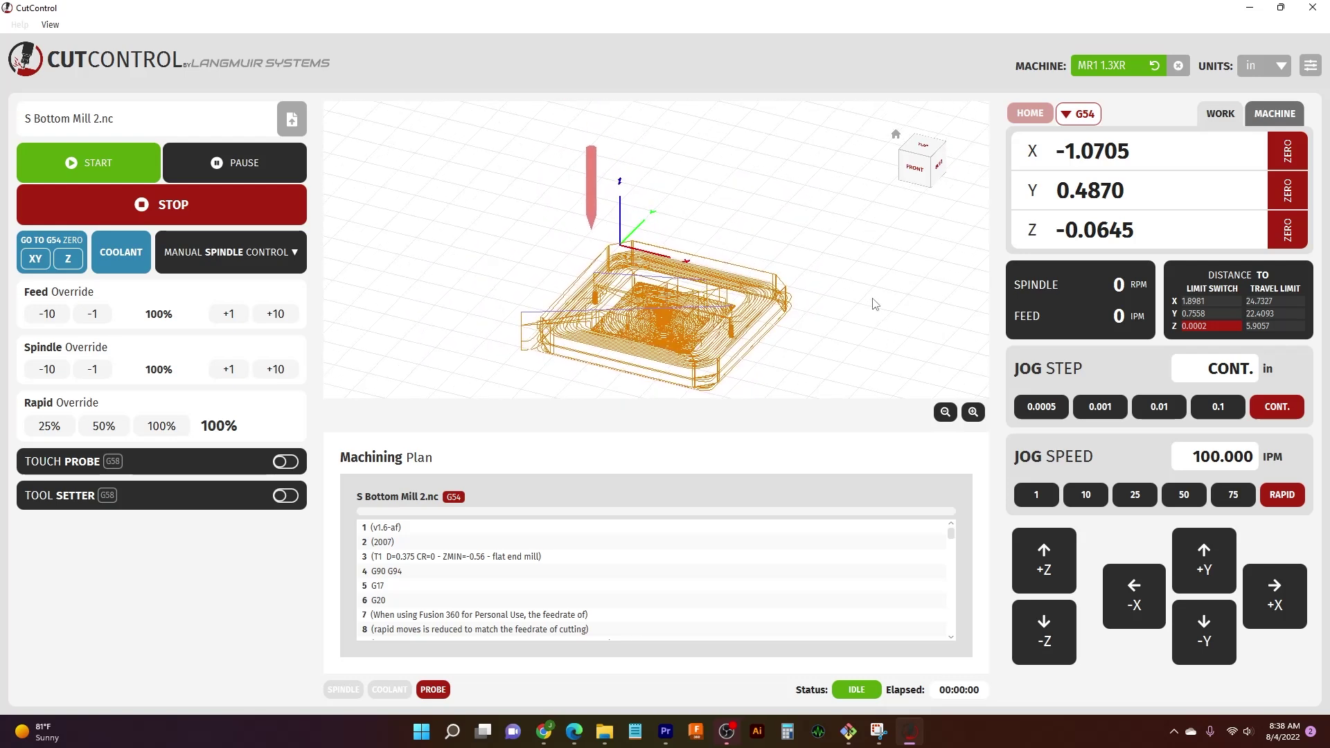
pyautogui.moveTo(874, 303); pyautogui.dragTo(874, 287, button='right')
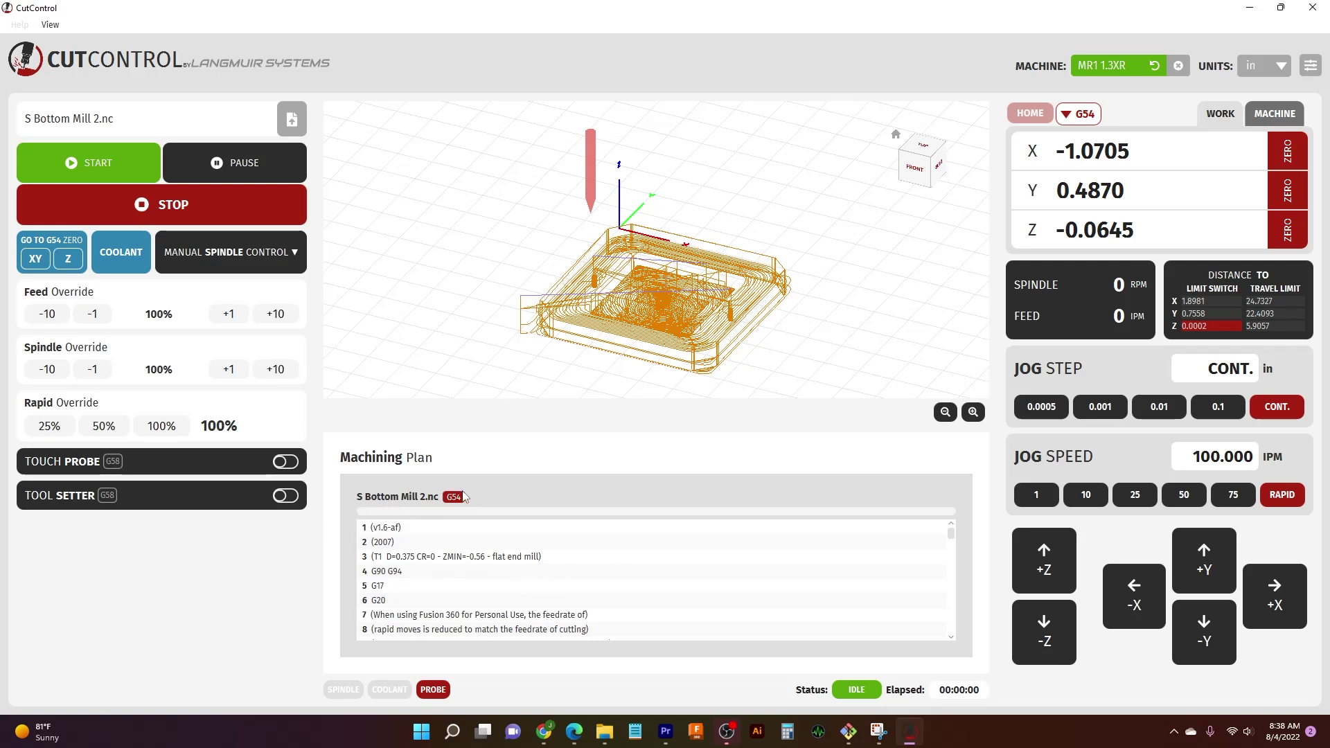
pyautogui.scroll(-3, 475, 569)
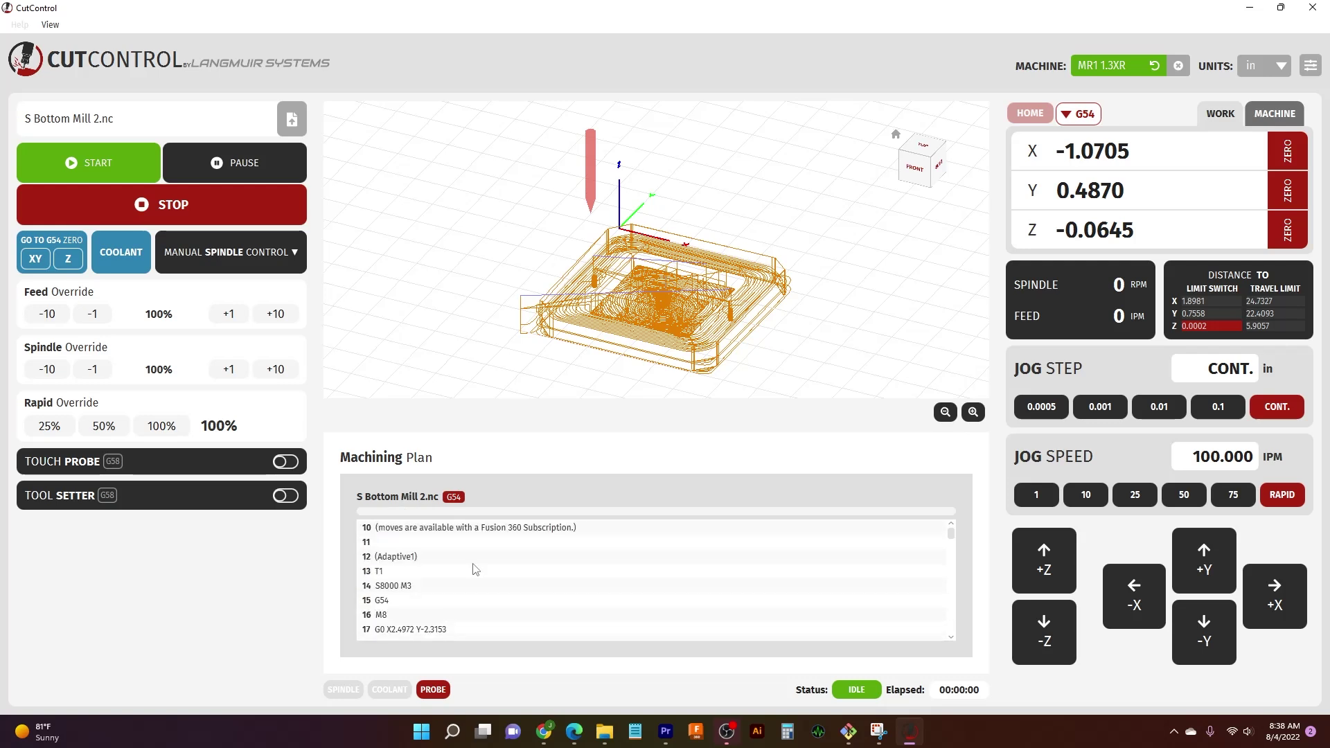
# Step: Scroll the Machining Plan to lines 13–20 showing T1, S8000 M3, G54 and M8
pyautogui.scroll(3, 475, 569)
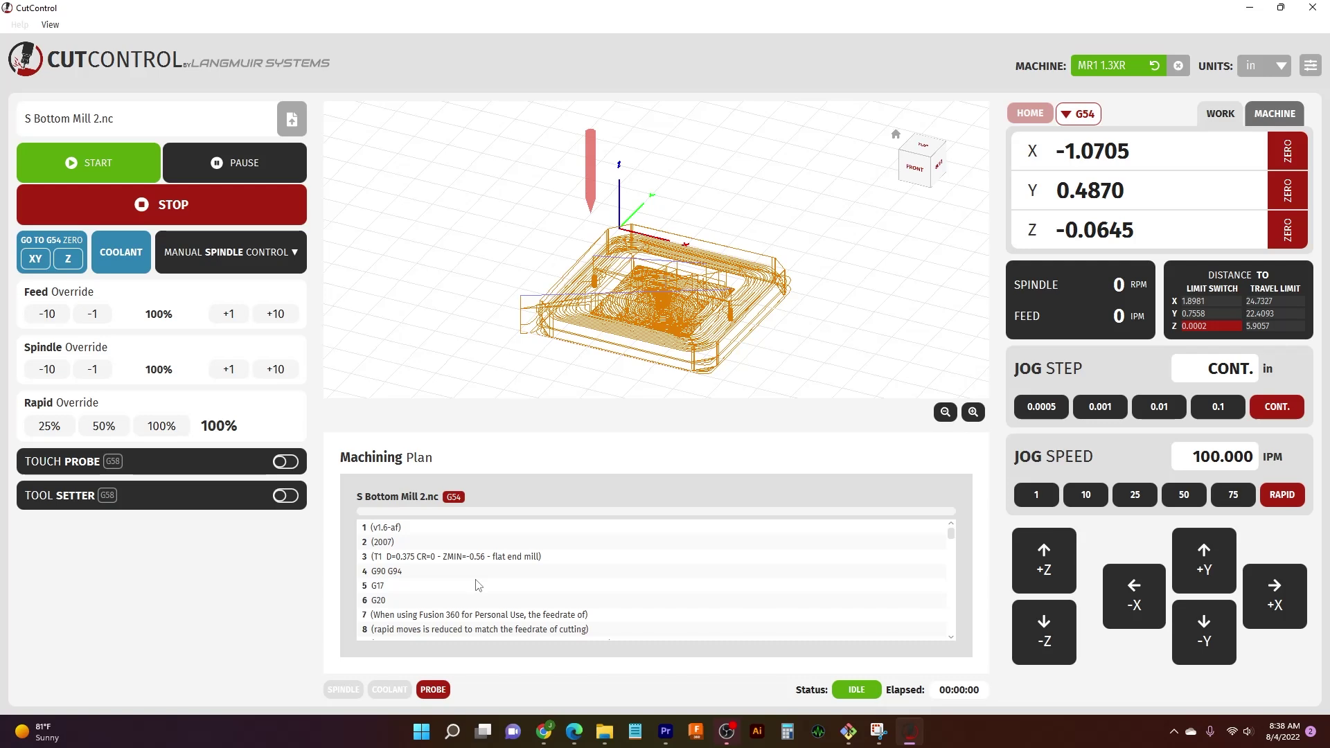
pyautogui.scroll(-1, 572, 568)
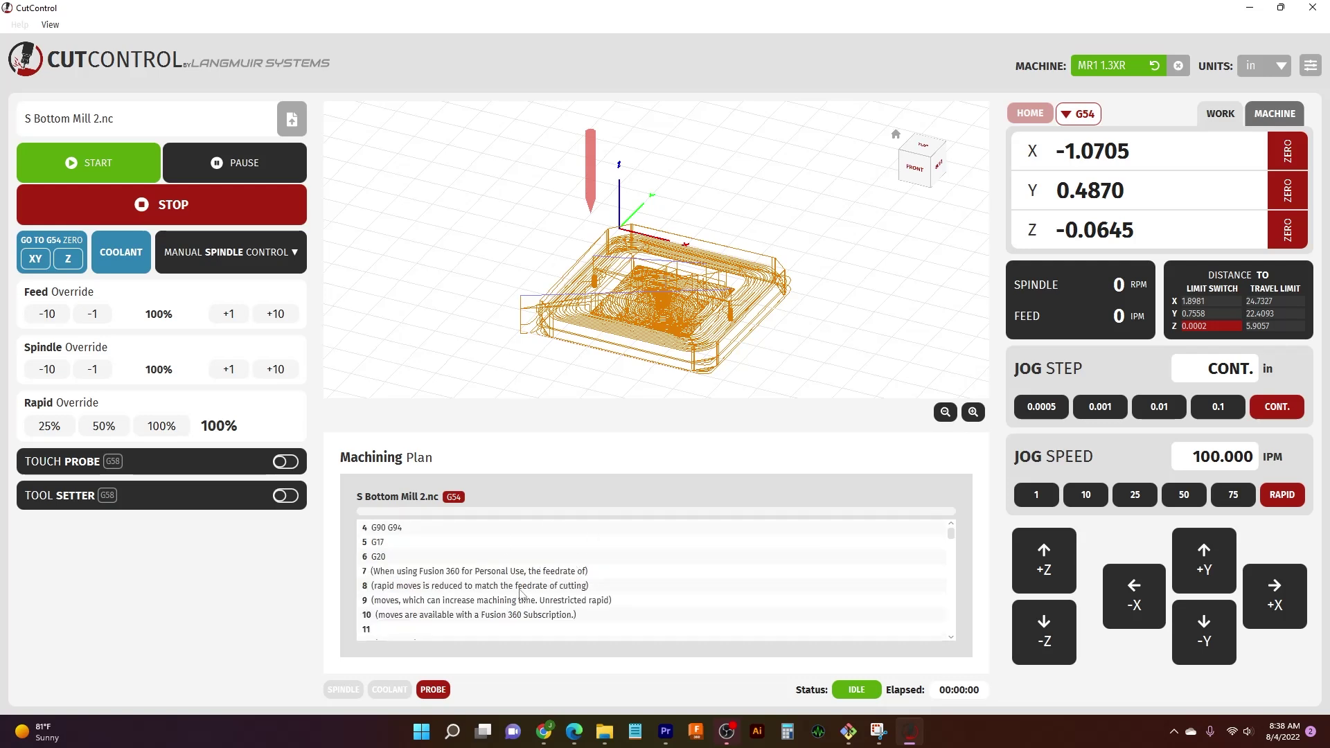
pyautogui.scroll(-2, 615, 544)
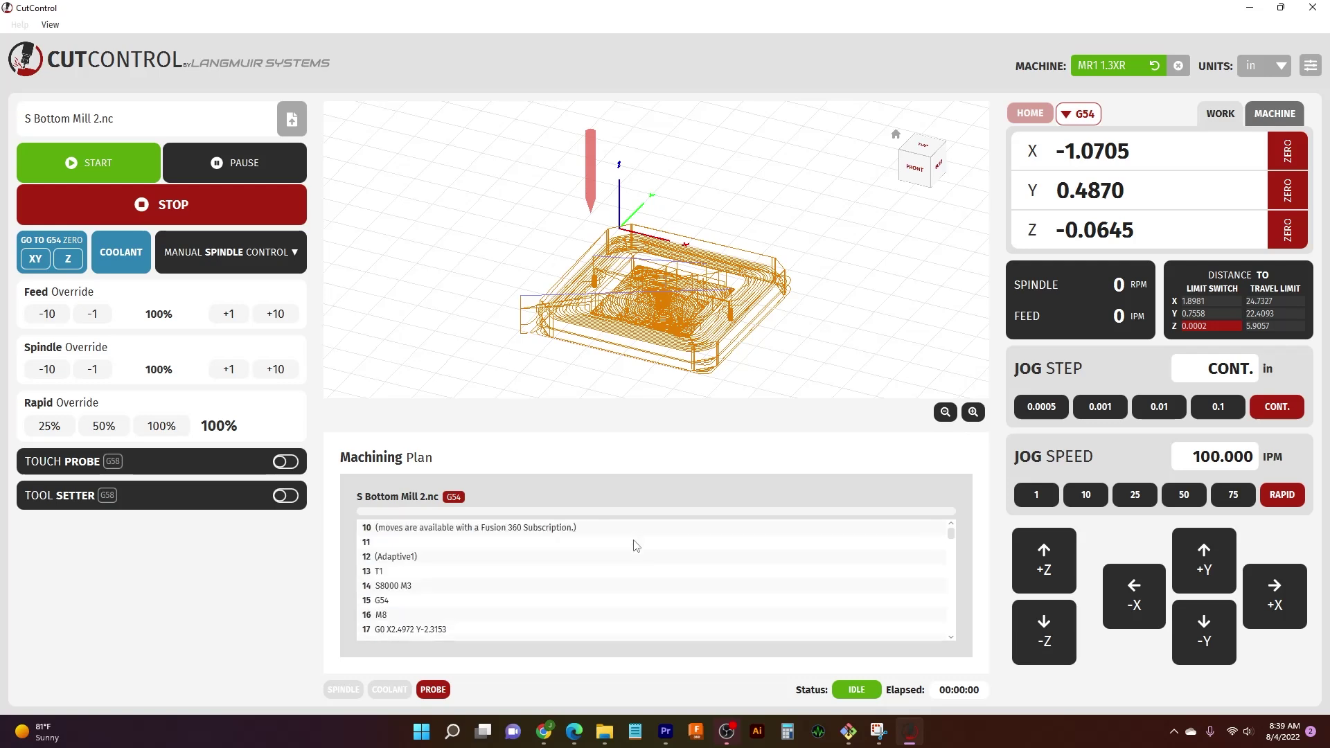
pyautogui.scroll(-1, 636, 545)
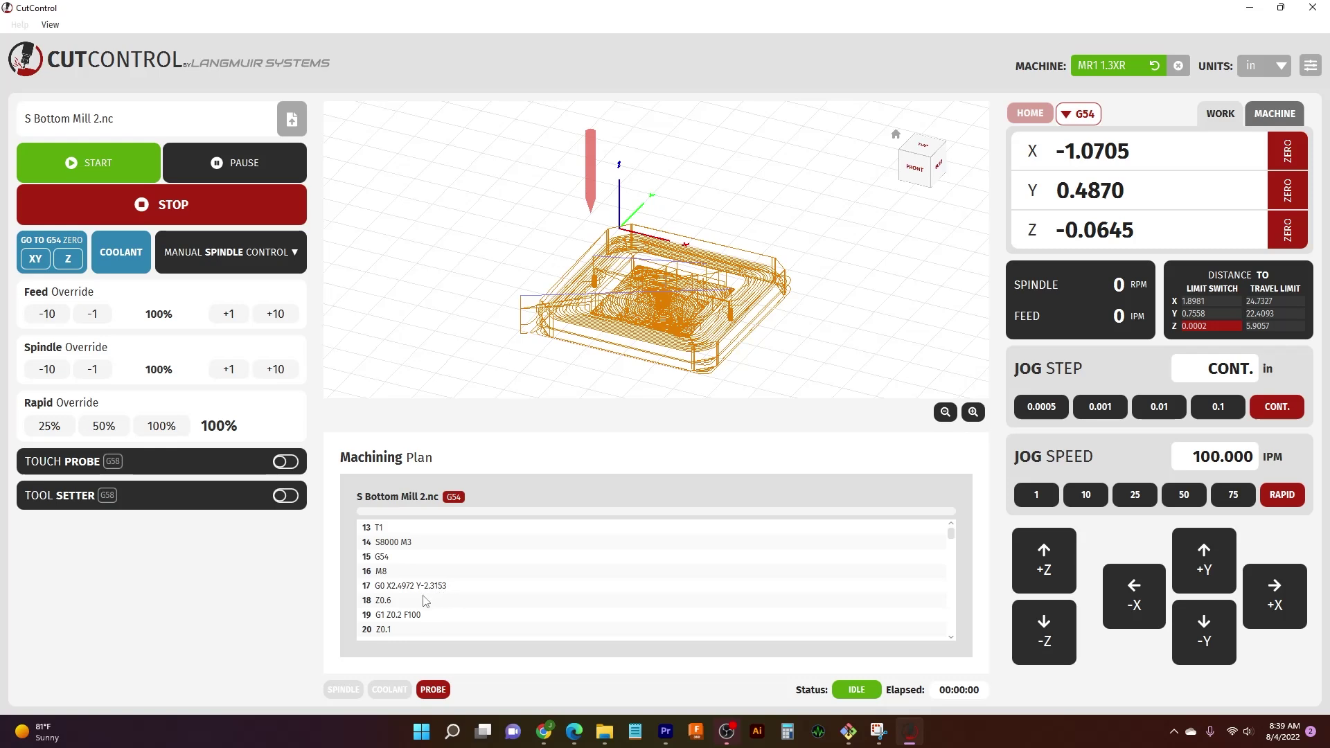
pyautogui.scroll(-1, 426, 601)
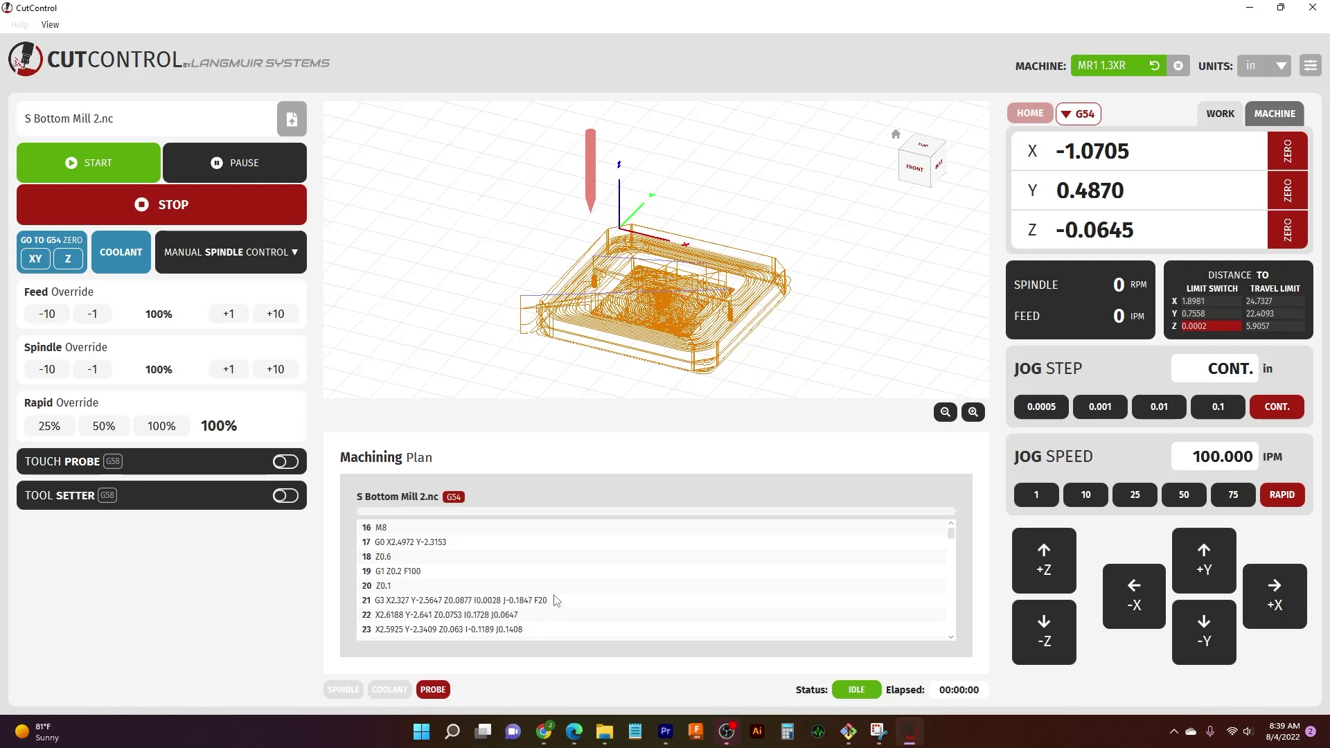
# Step: Review the G-code past line 3700, then return to the T1 header at the top
pyautogui.scroll(-13, 557, 599)
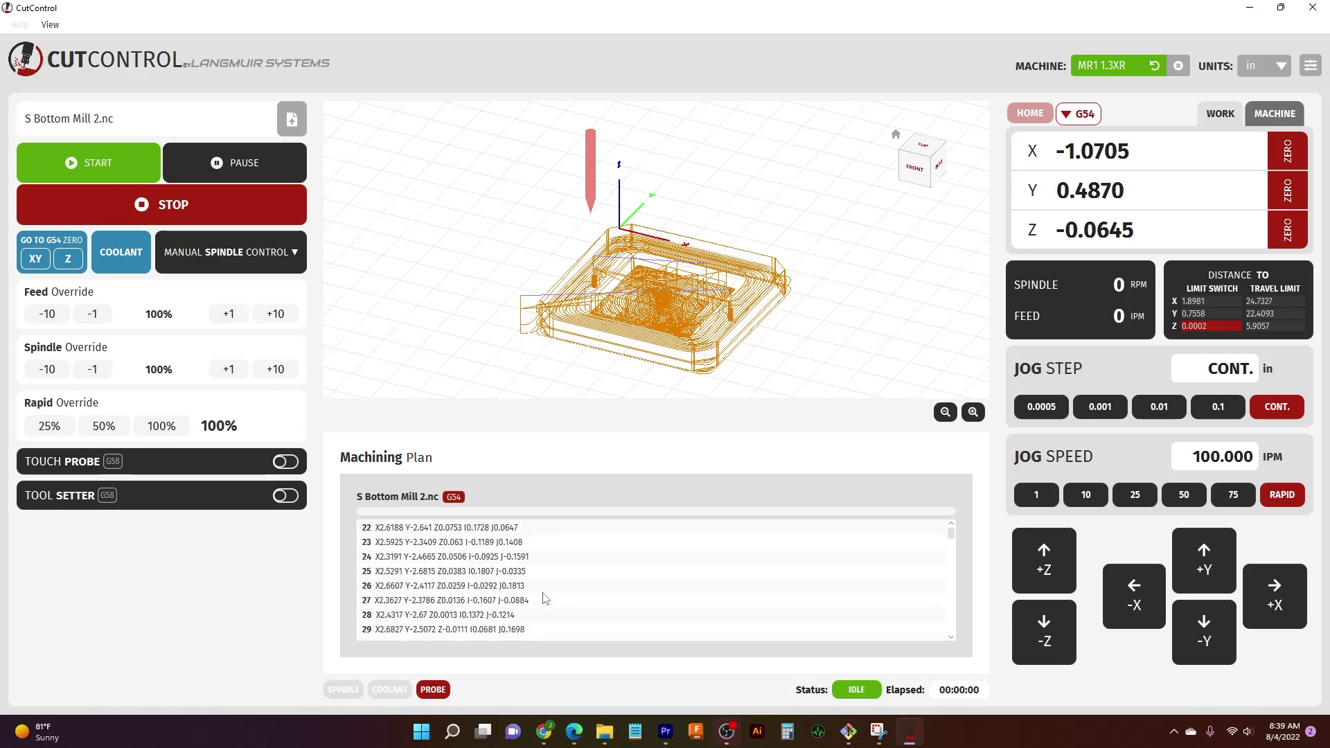
pyautogui.scroll(-20, 476, 586)
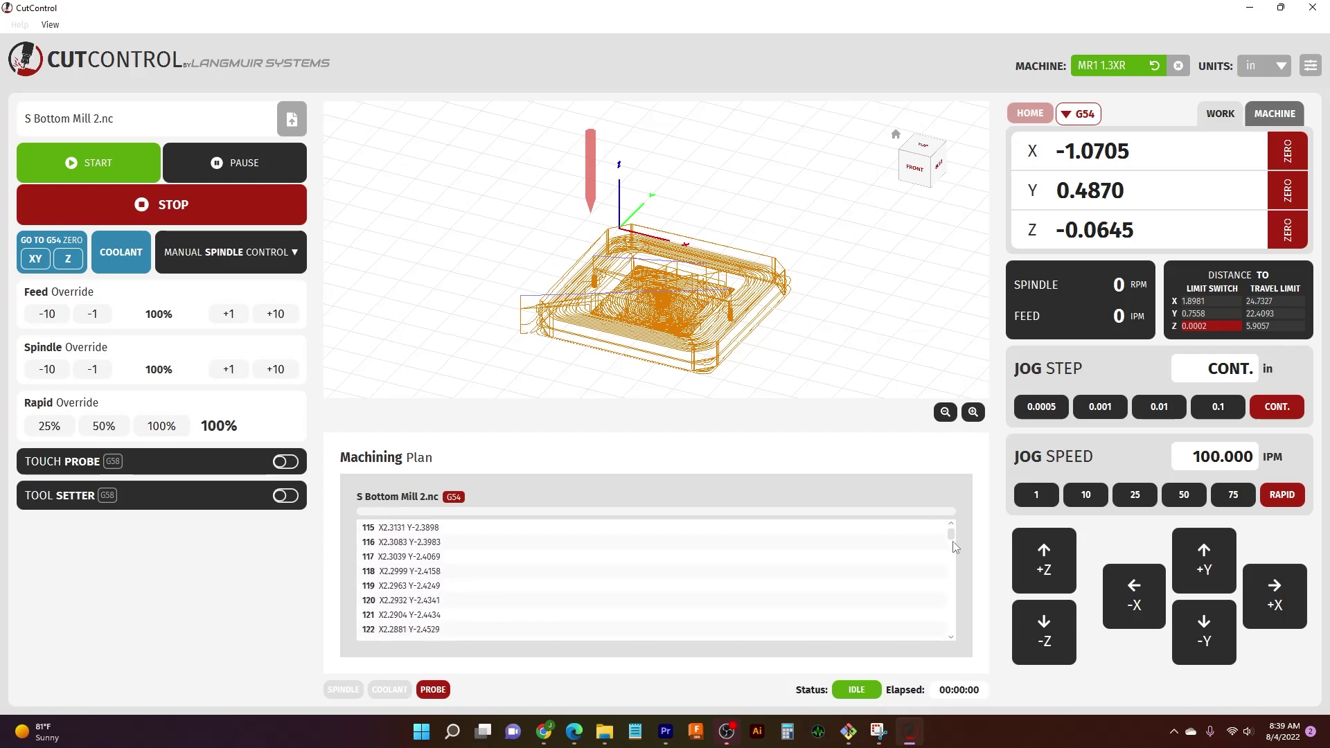
pyautogui.moveTo(951, 542)
pyautogui.mouseDown()
pyautogui.moveTo(954, 642)
pyautogui.moveTo(957, 526)
pyautogui.mouseUp()
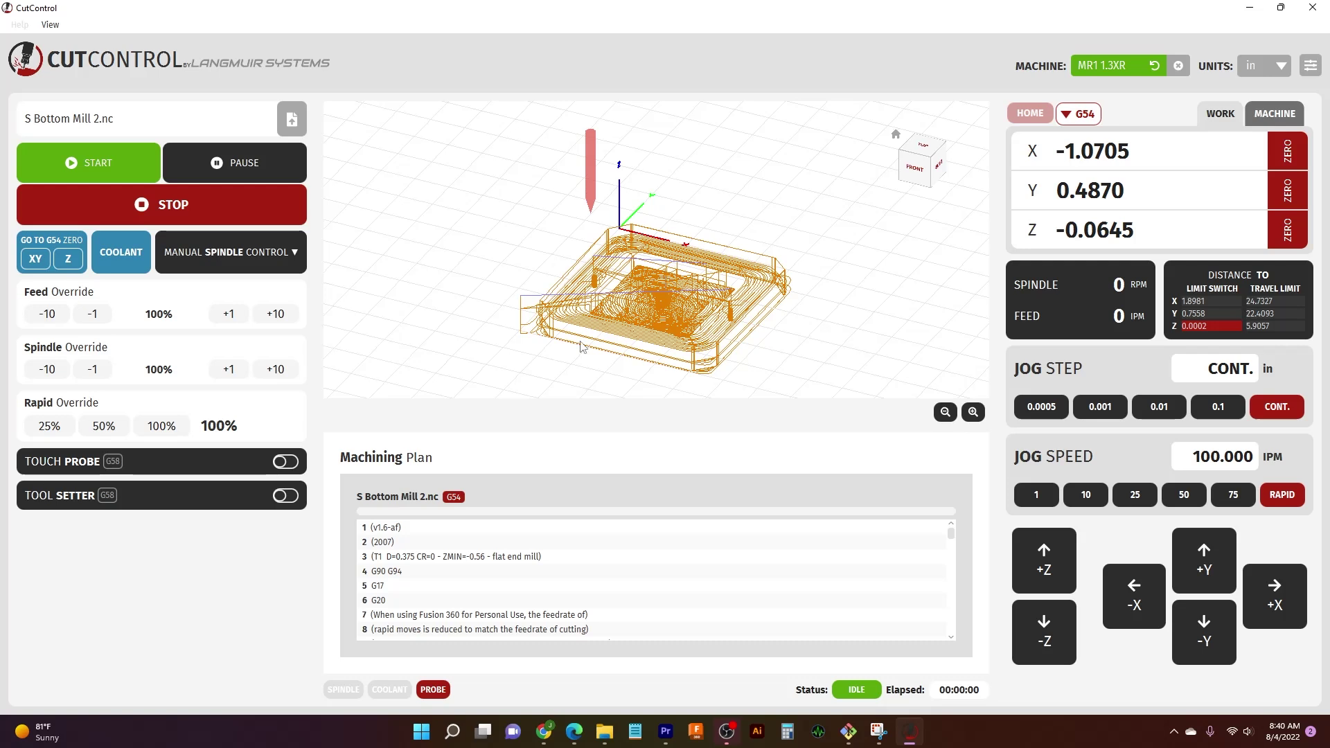
pyautogui.scroll(-10, 516, 567)
pyautogui.scroll(10, 485, 568)
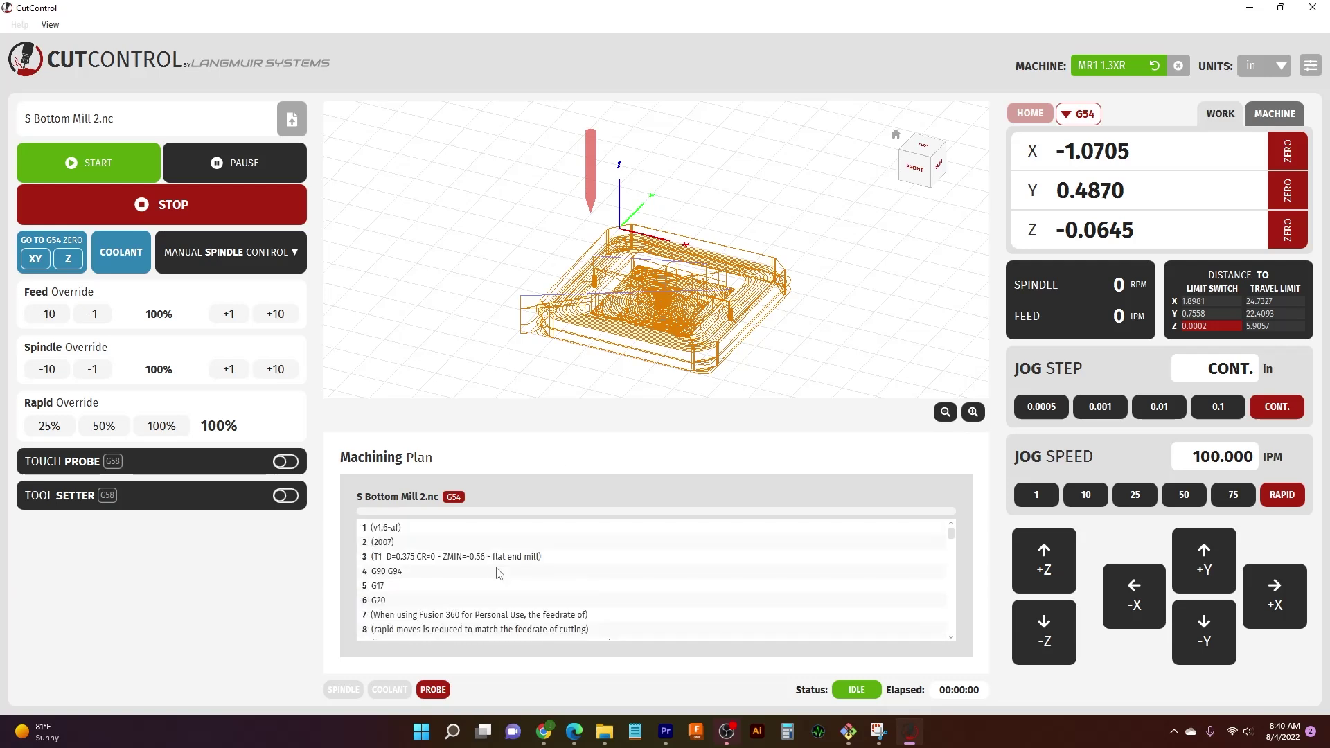